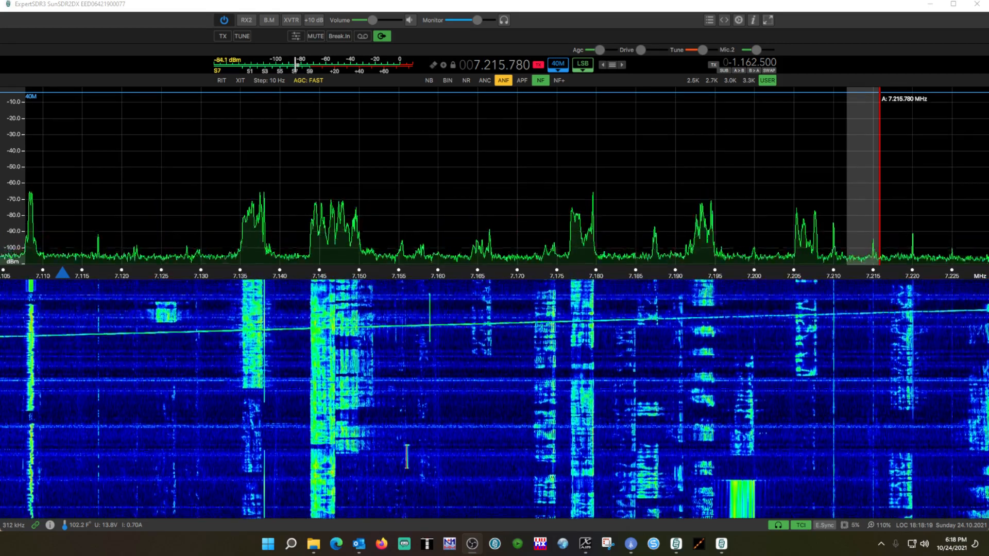
View the program's version and build information, and close it.
left_click(753, 21)
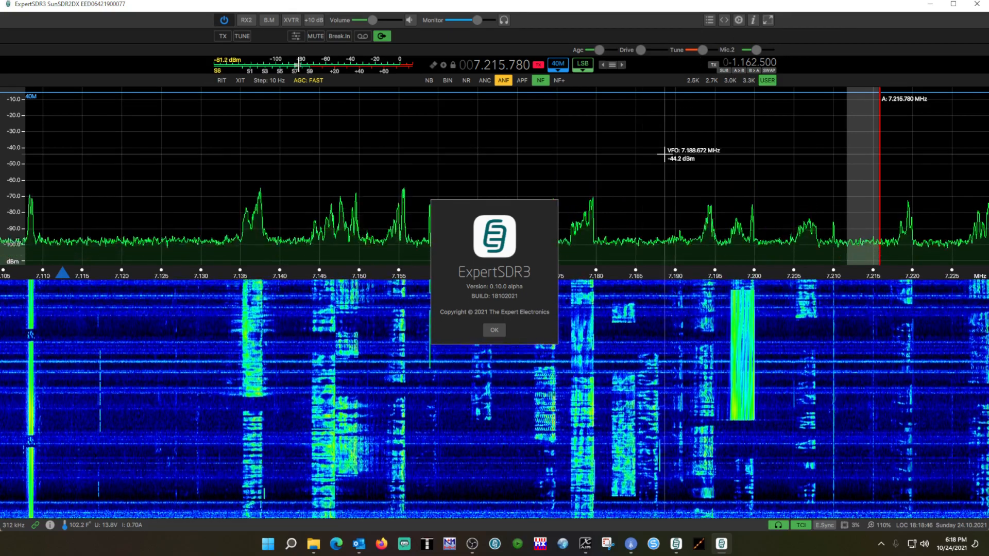
left_click(501, 333)
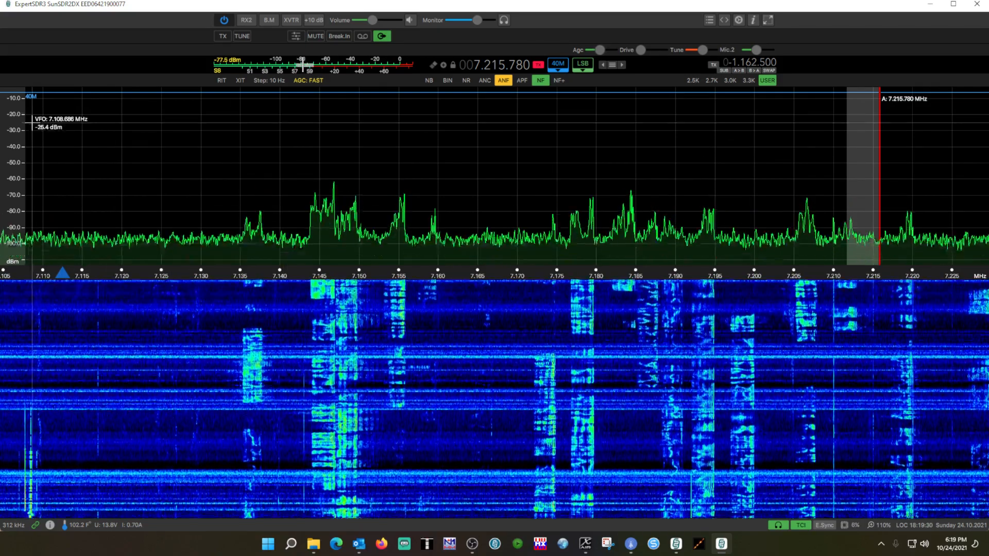
left_click_drag(14, 94, 14, 95)
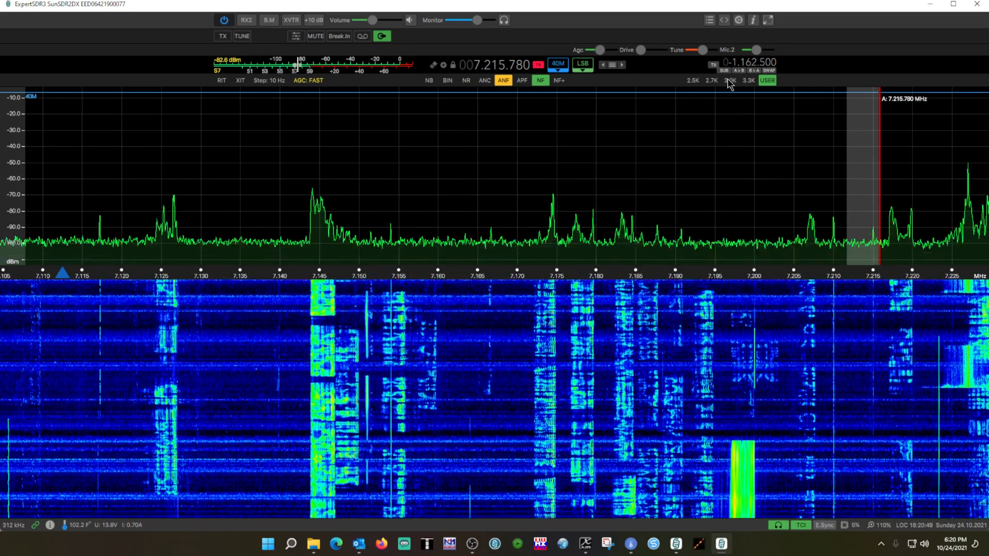
Open the settings and look through the microphone, modulator, display, broadcast data and headphone audio pages.
left_click(739, 21)
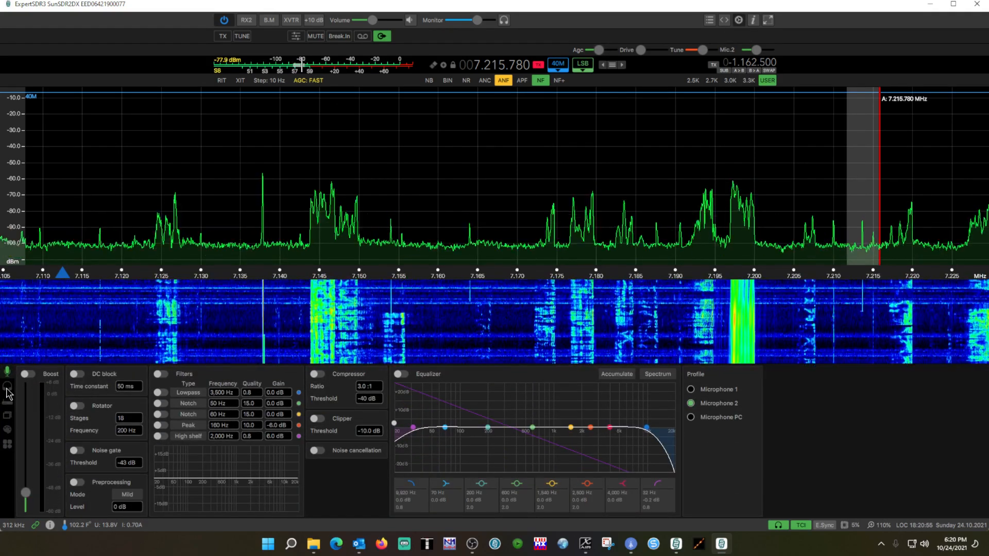
left_click(7, 405)
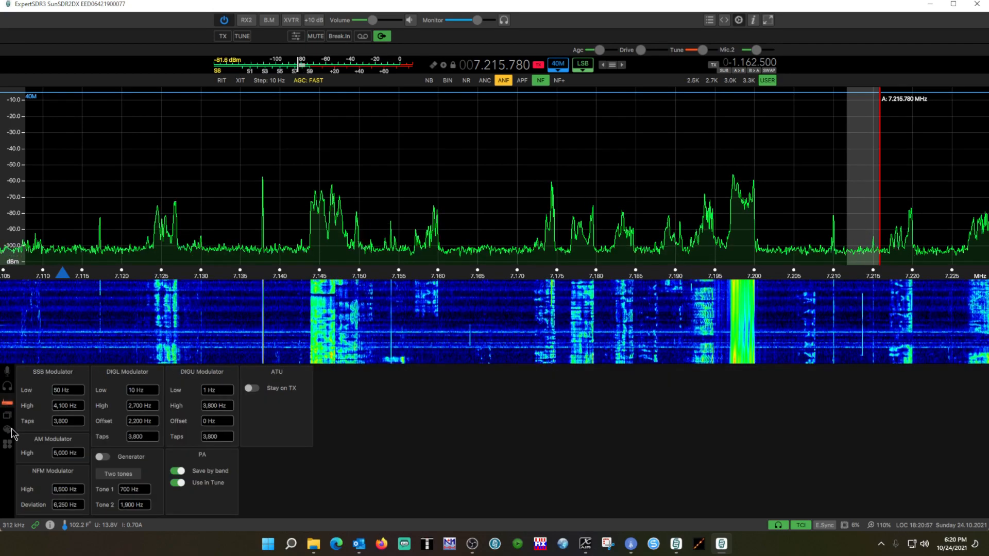
left_click(7, 415)
left_click(7, 437)
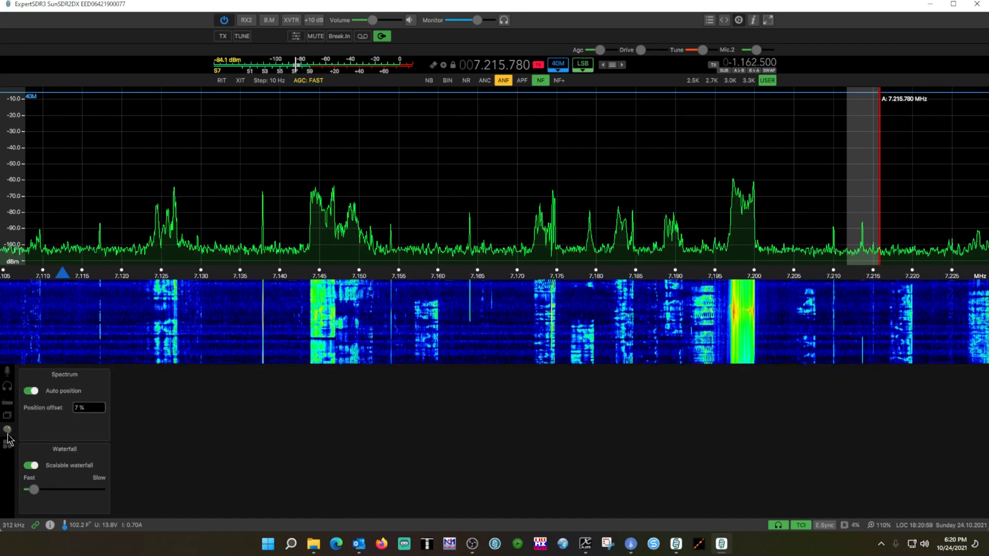
left_click(8, 450)
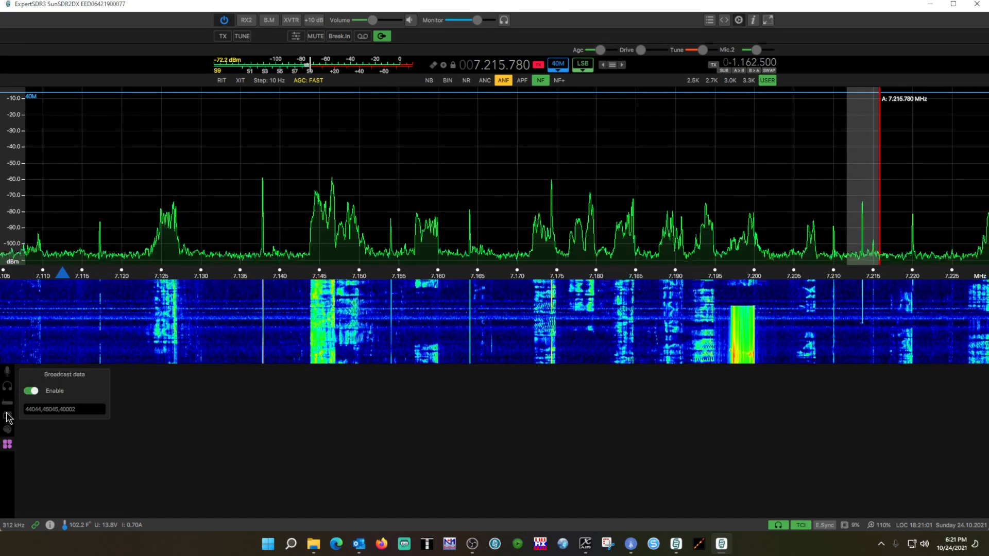
left_click(7, 385)
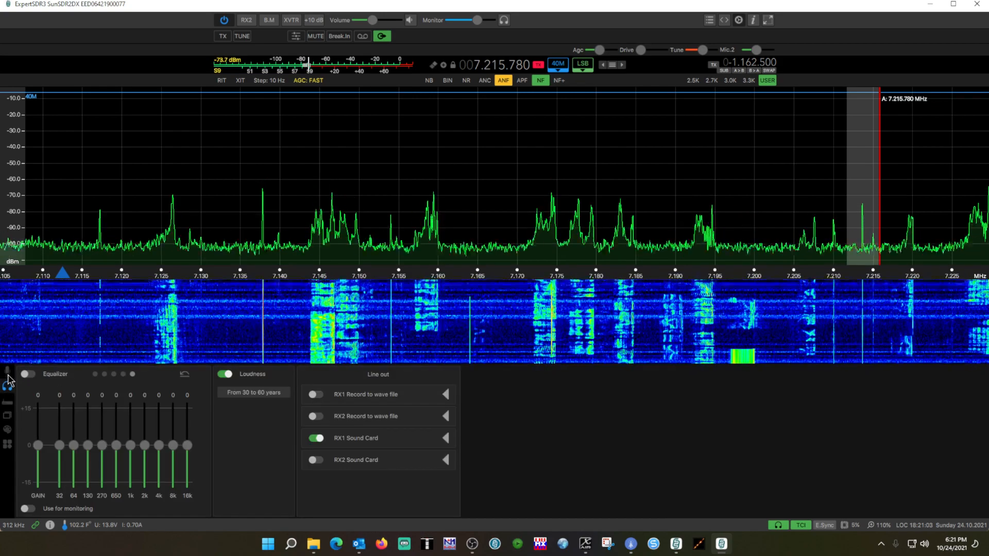
left_click(7, 372)
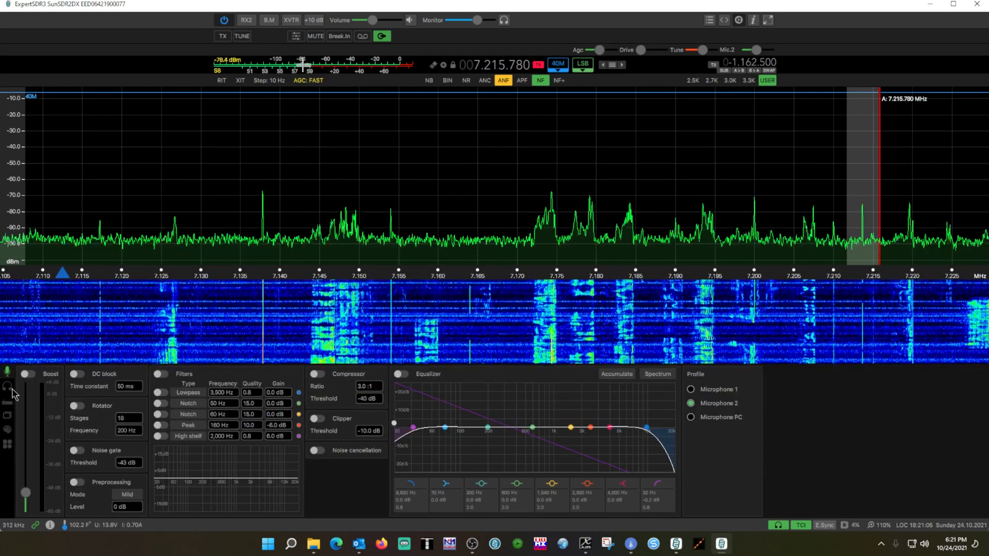
Open the headphone audio settings and expand the line-out options for RX1 and RX2 wave recording and the RX1 sound card.
left_click(8, 385)
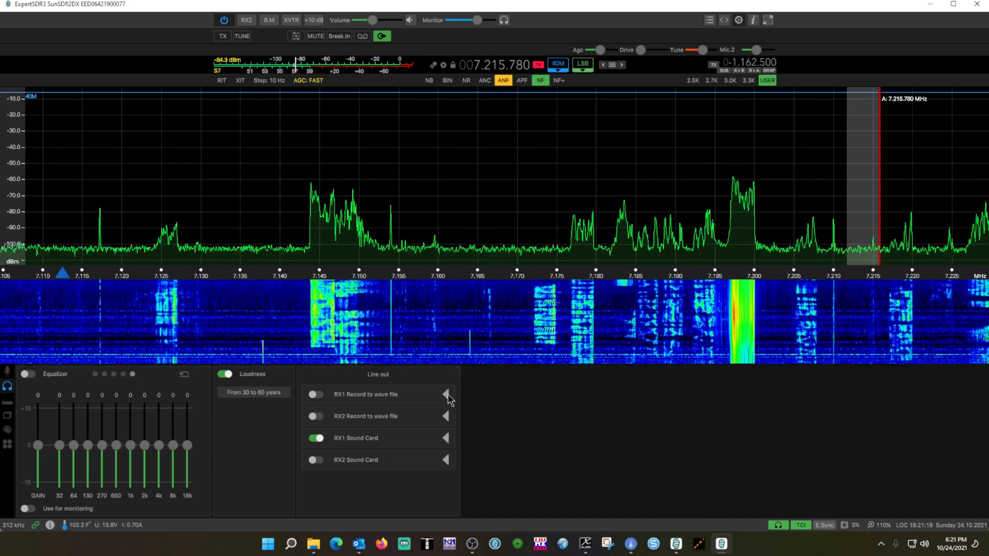
left_click(446, 394)
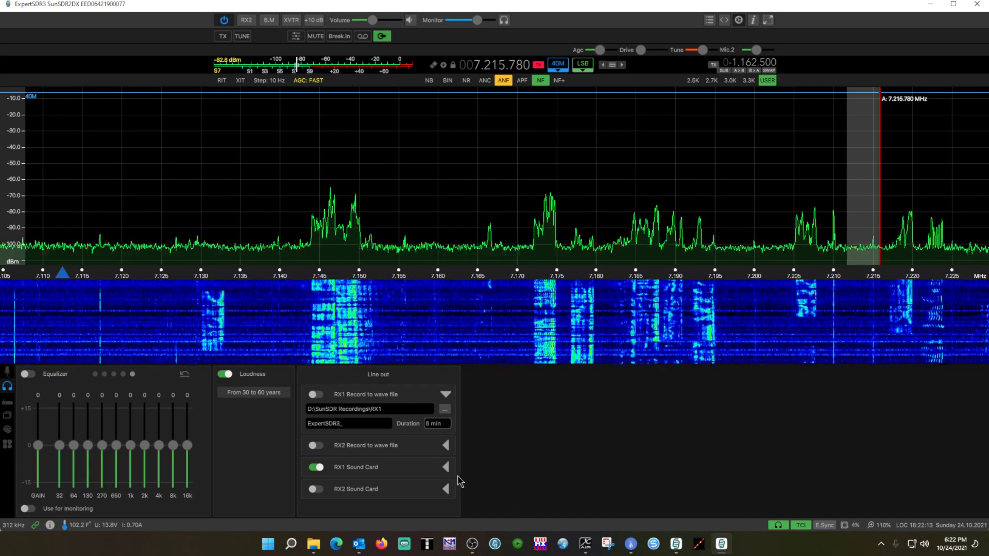
left_click(447, 466)
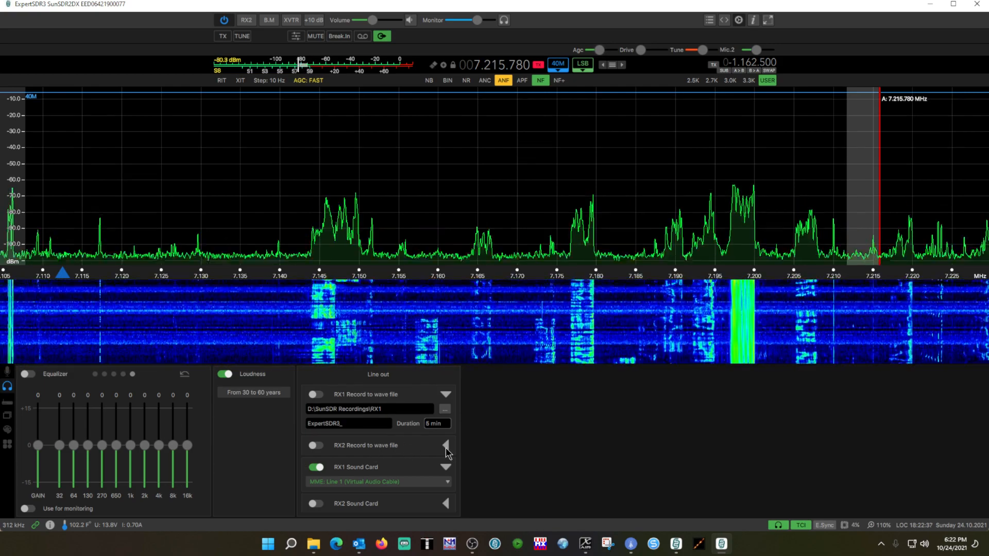
left_click(446, 447)
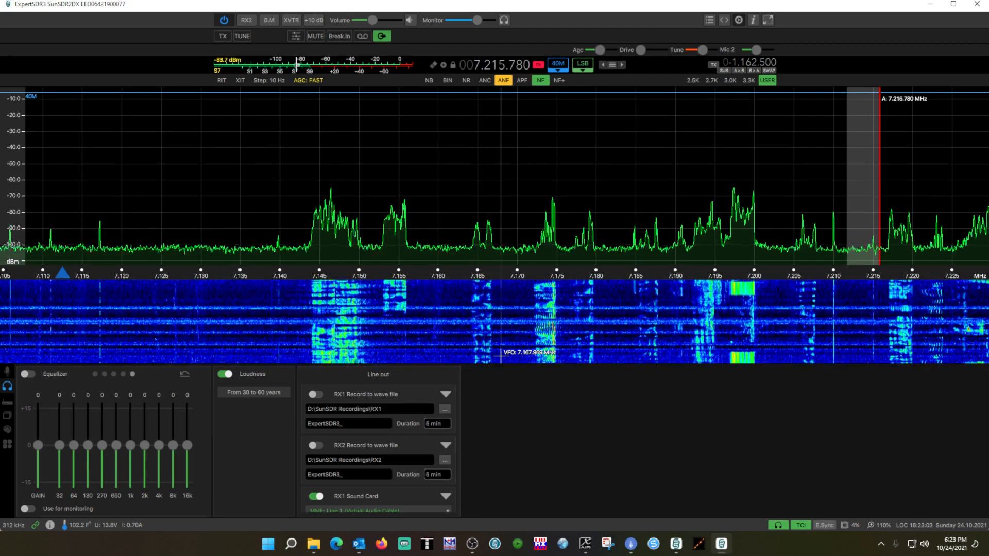
Start recording RX1 to a wave file for a few seconds, and stop the recording.
left_click(364, 38)
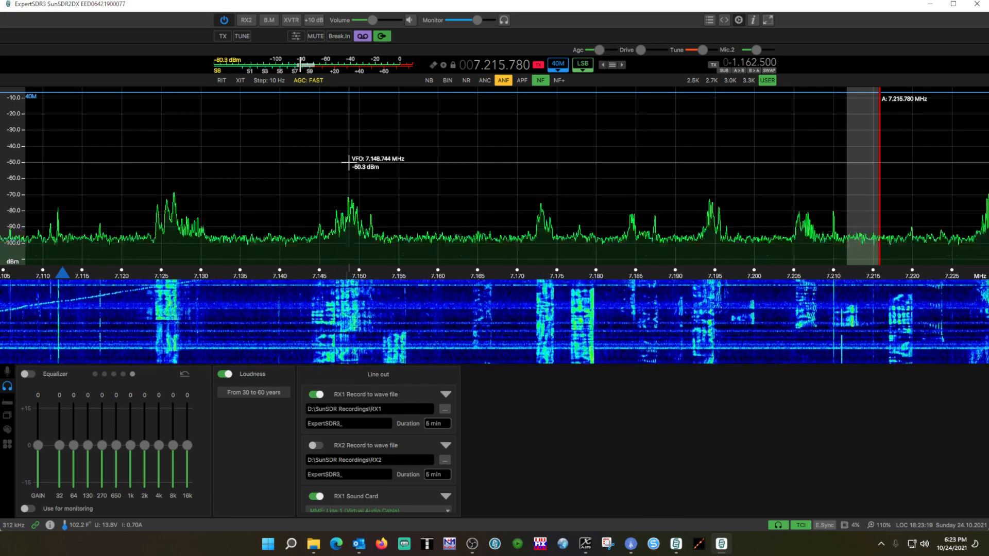
left_click(363, 38)
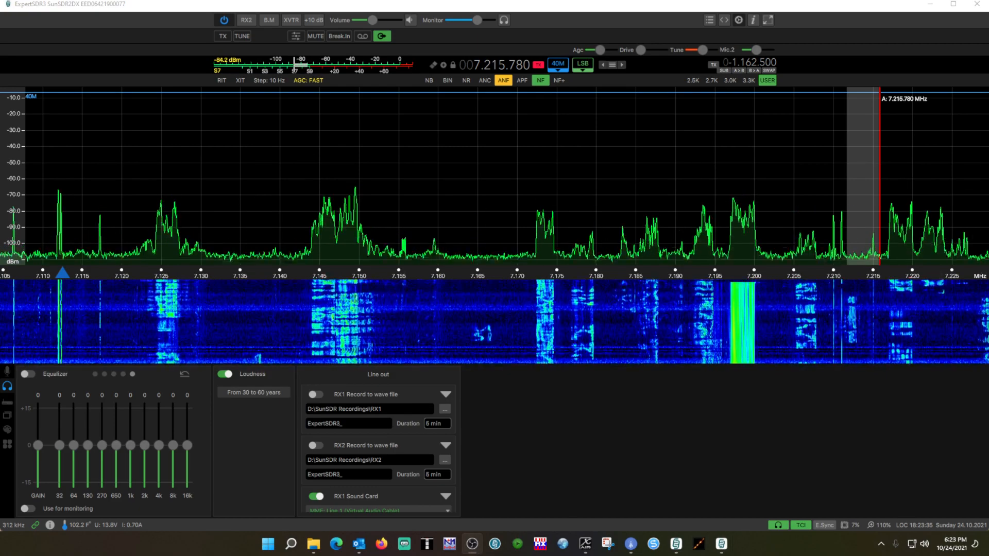
Tune the receiver to 7.175.000 MHz on the 40M band and raise the volume slightly.
left_click_drag(867, 159, 544, 128)
scroll(511, 70, "up", 1)
scroll(519, 68, "up", 1)
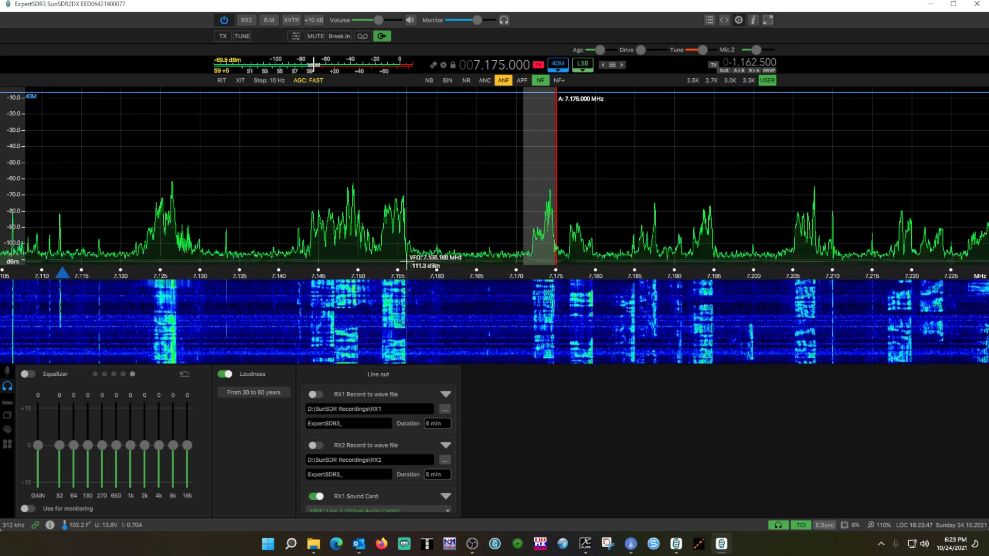
Switch the RX1 sound card output off and back on, and view its assigned audio device.
left_click(382, 36)
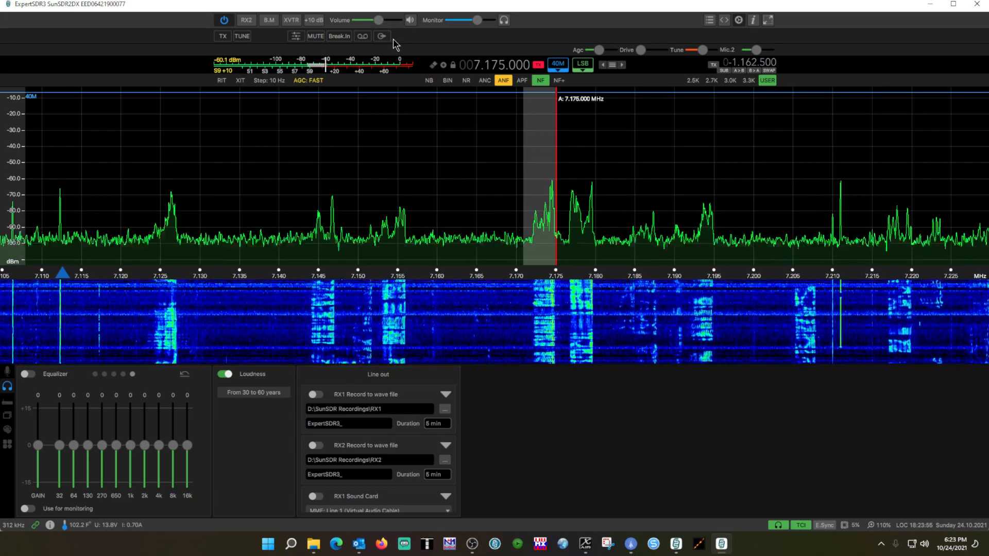
left_click(384, 40)
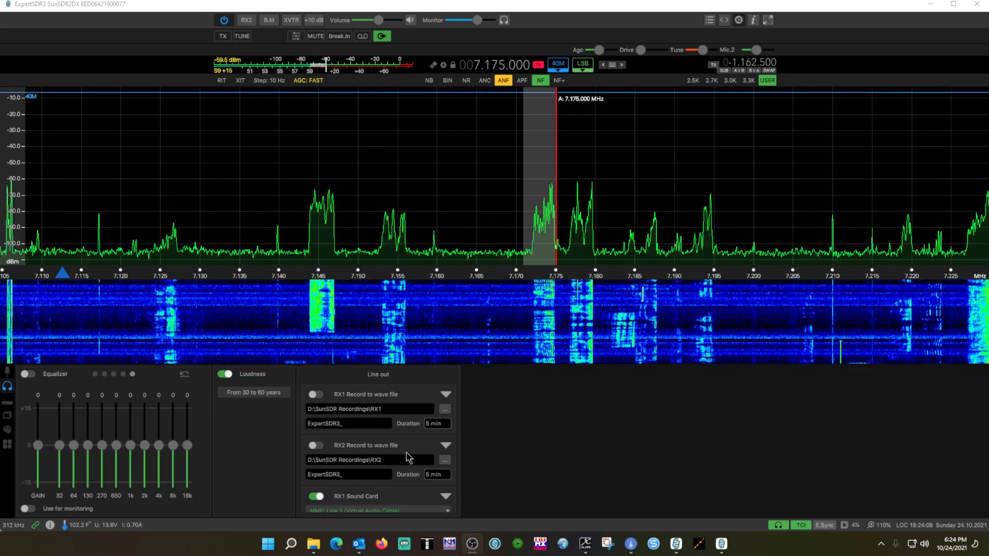
scroll(408, 456, "down", 1)
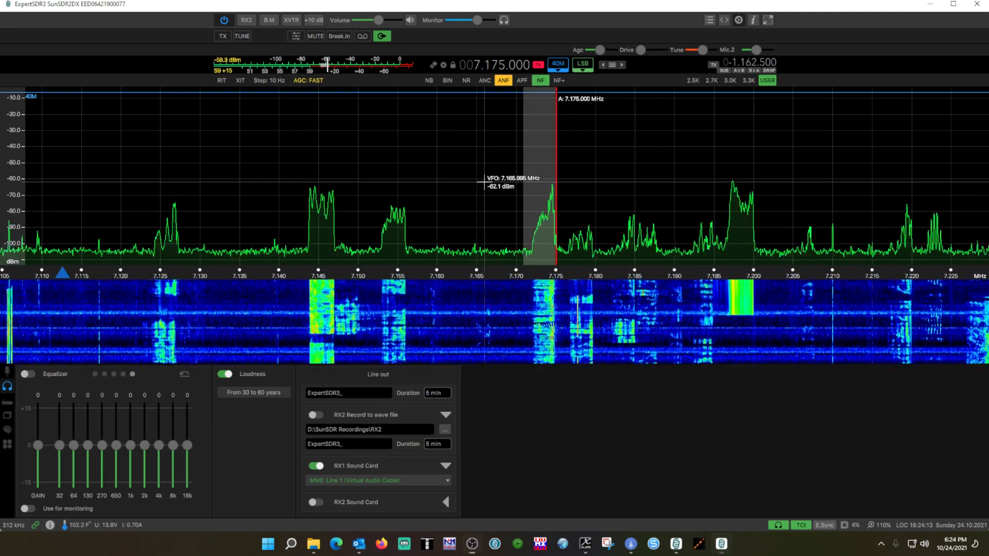
Tune the receiver to 7.166.000 MHz and open the spectrum and waterfall display settings.
left_click(484, 181)
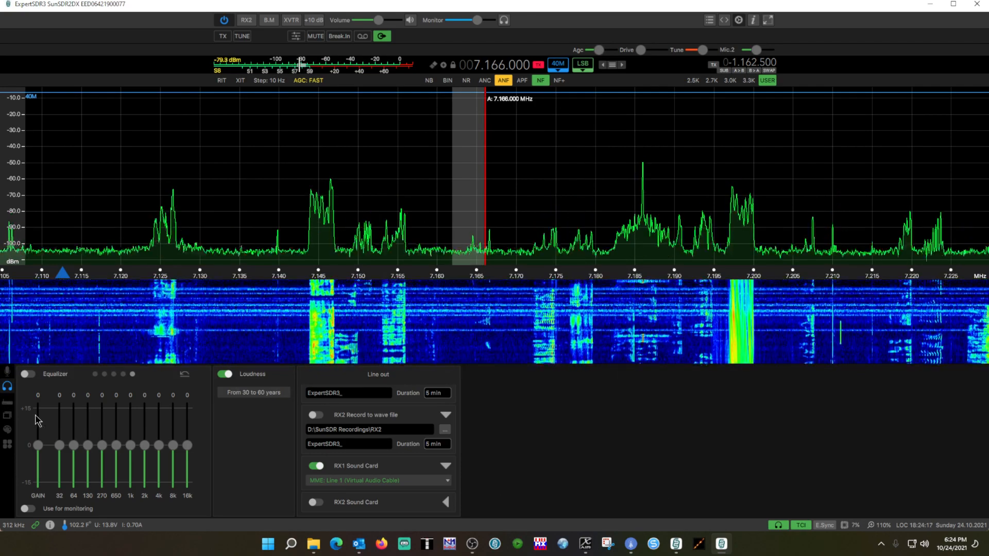
left_click(8, 429)
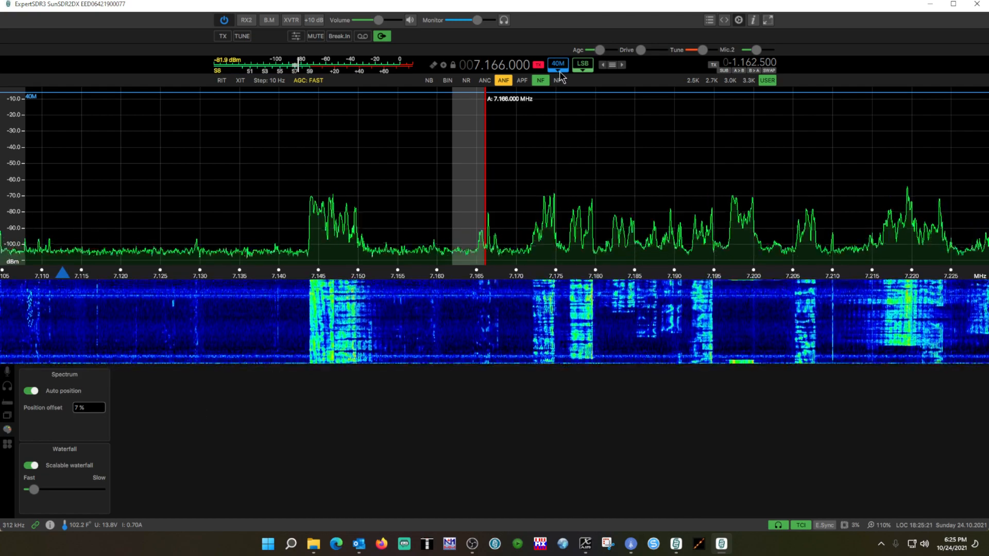
Switch to the 80M amateur band and return to 40M to compare the spectrum's automatic positioning.
left_click(561, 70)
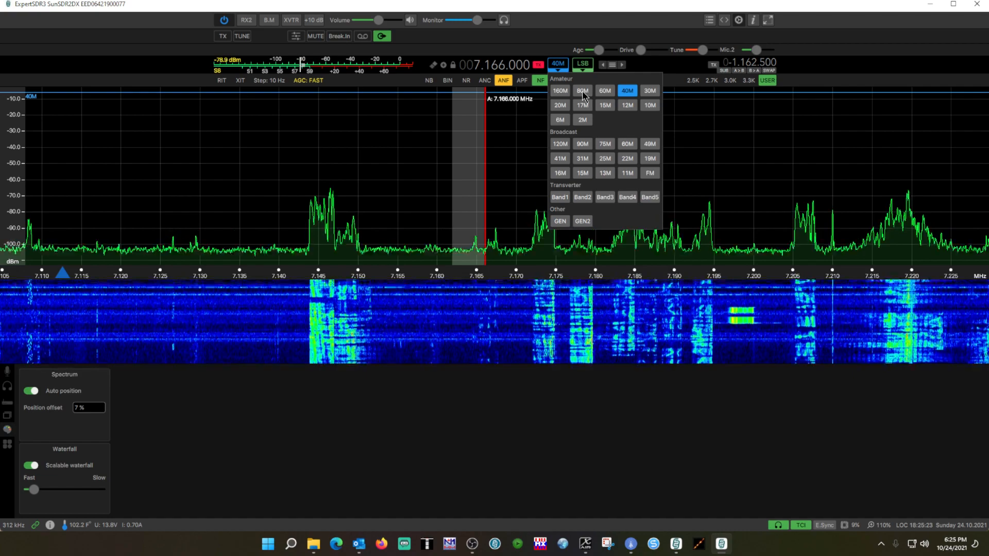
left_click(583, 92)
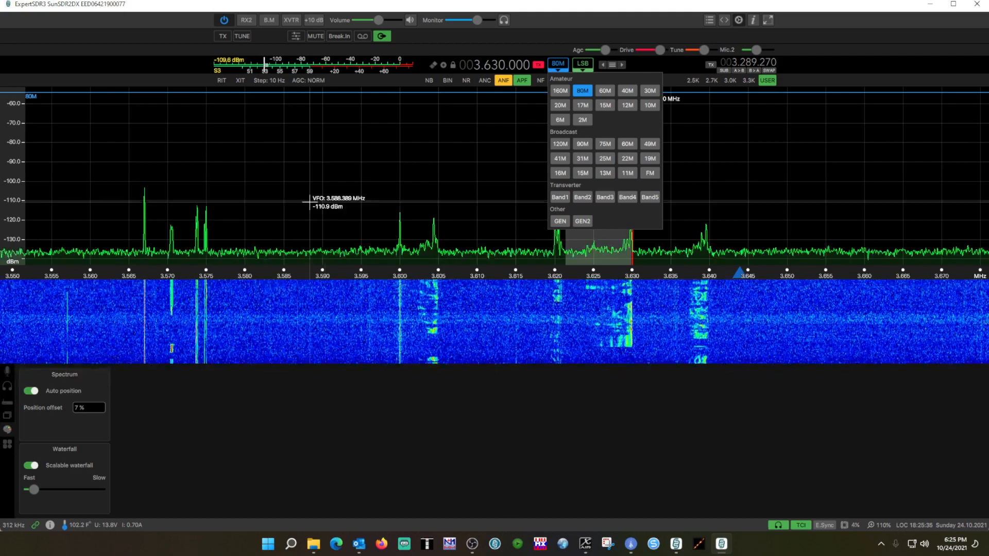
left_click(627, 93)
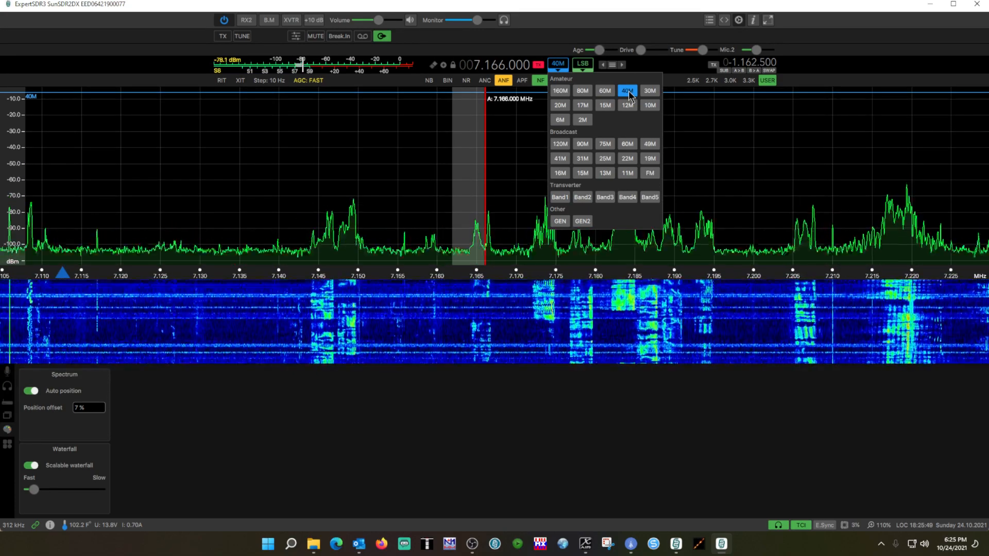
Turn off Auto position and raise the 40M spectrum trace manually so its scale starts at about -20 dBm.
left_click(30, 394)
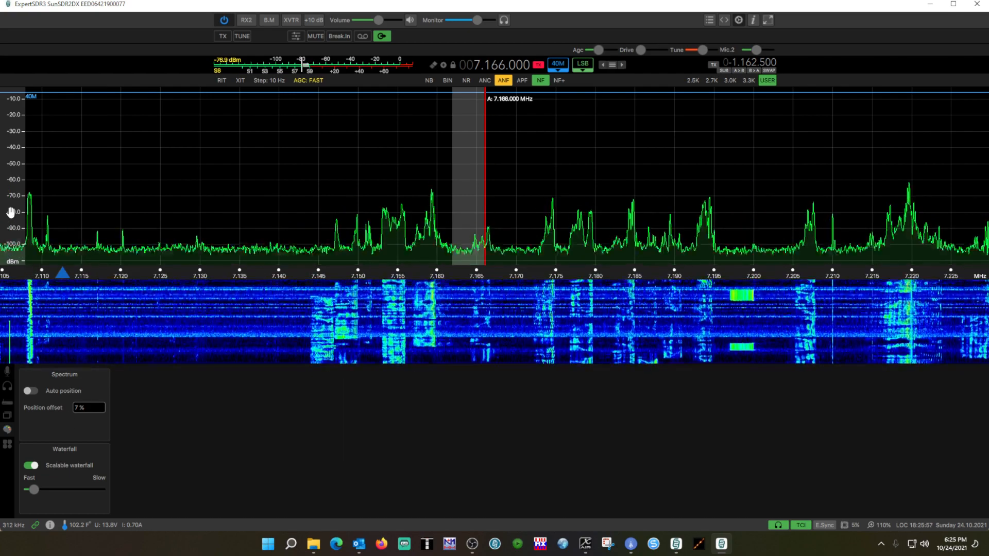
left_click_drag(10, 212, 10, 195)
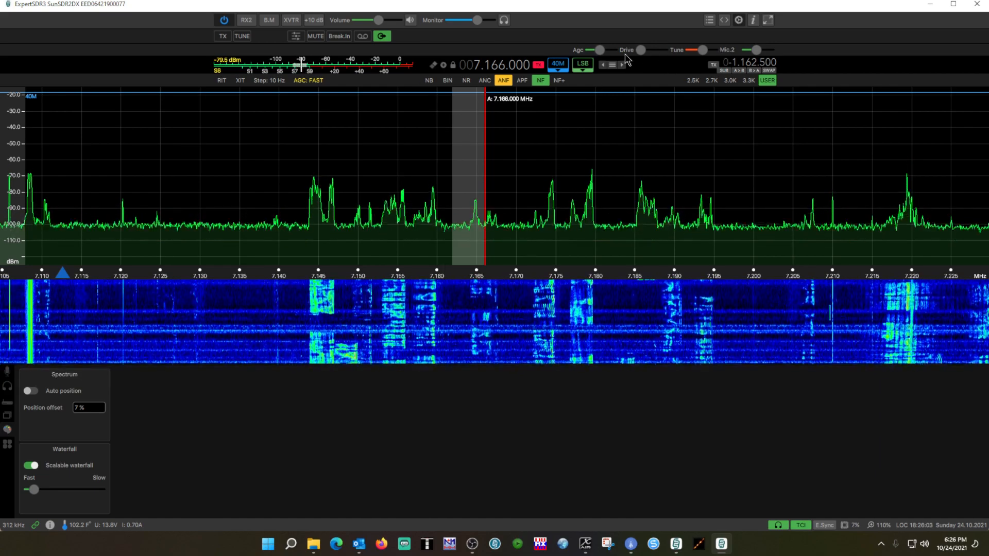
Switch to the 80M amateur band and raise its spectrum trace manually so the scale starts at about -80 dBm.
left_click(562, 67)
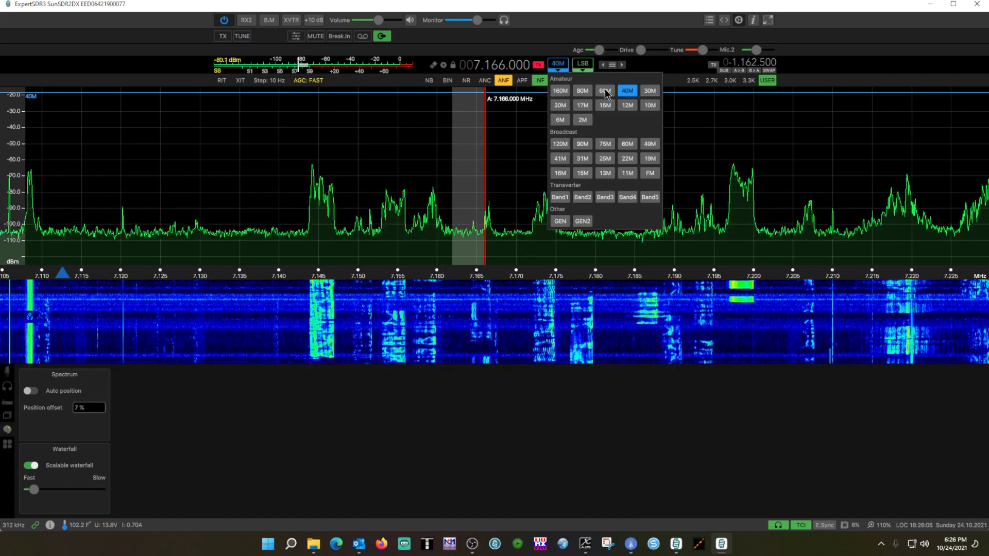
left_click(582, 91)
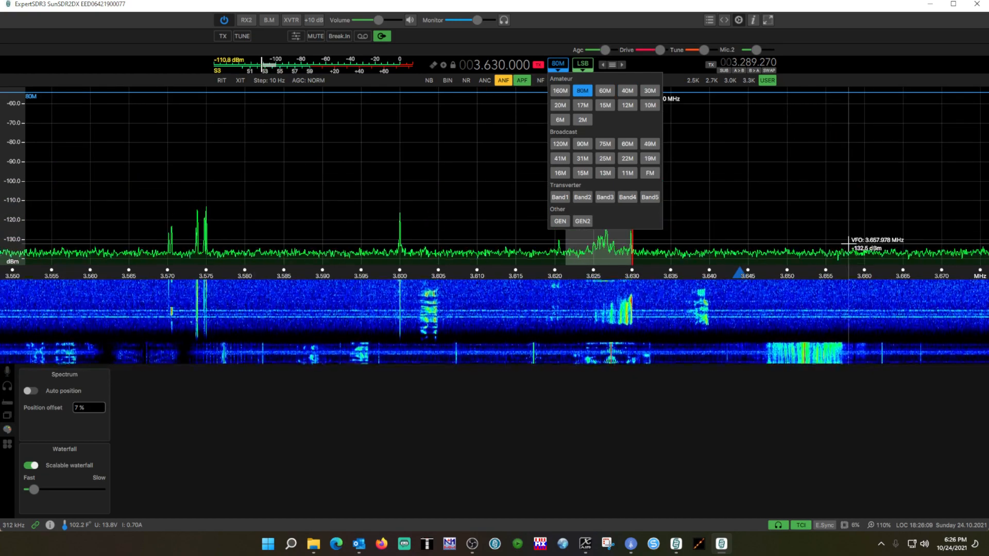
left_click_drag(17, 199, 10, 144)
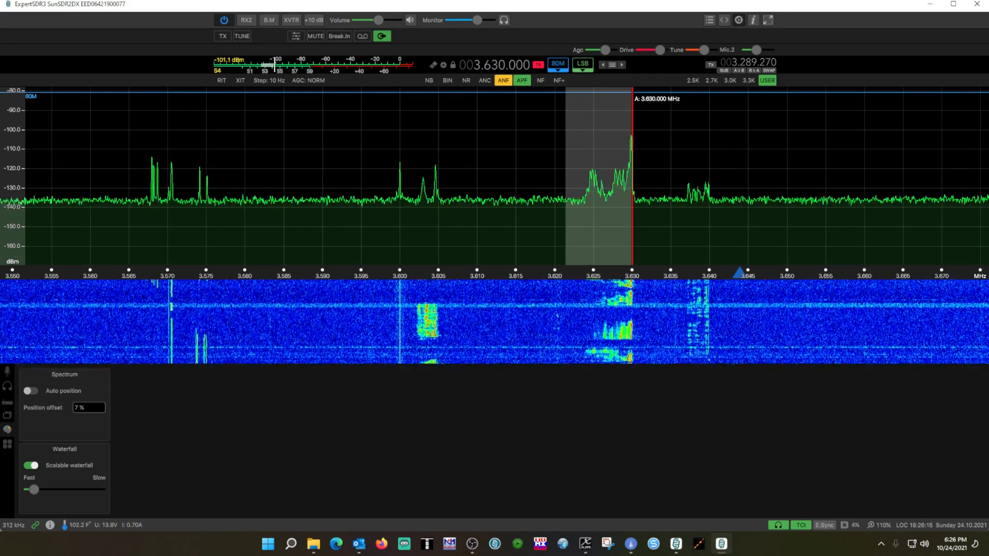
Switch to the 20M amateur band and turn the spectrum's Auto position back on.
left_click(558, 66)
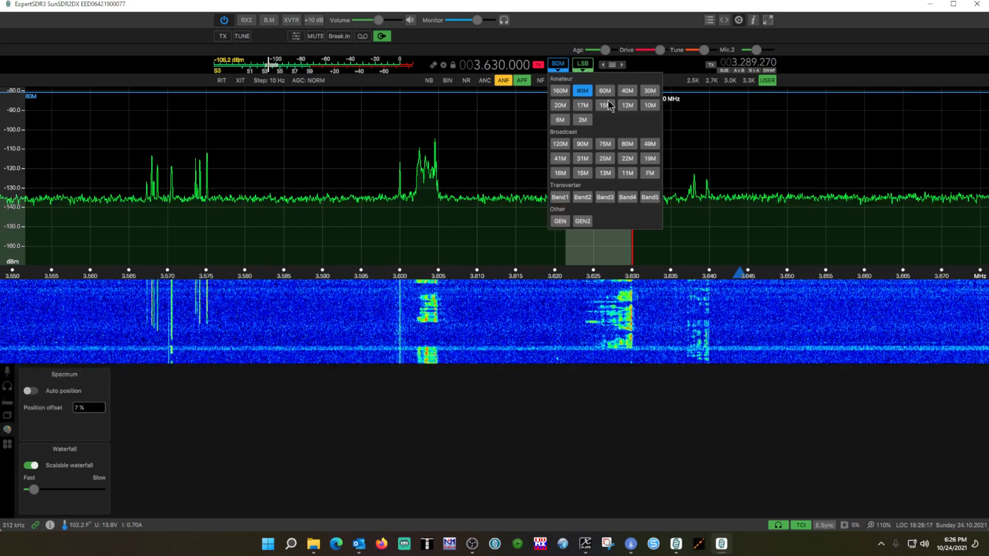
left_click(559, 106)
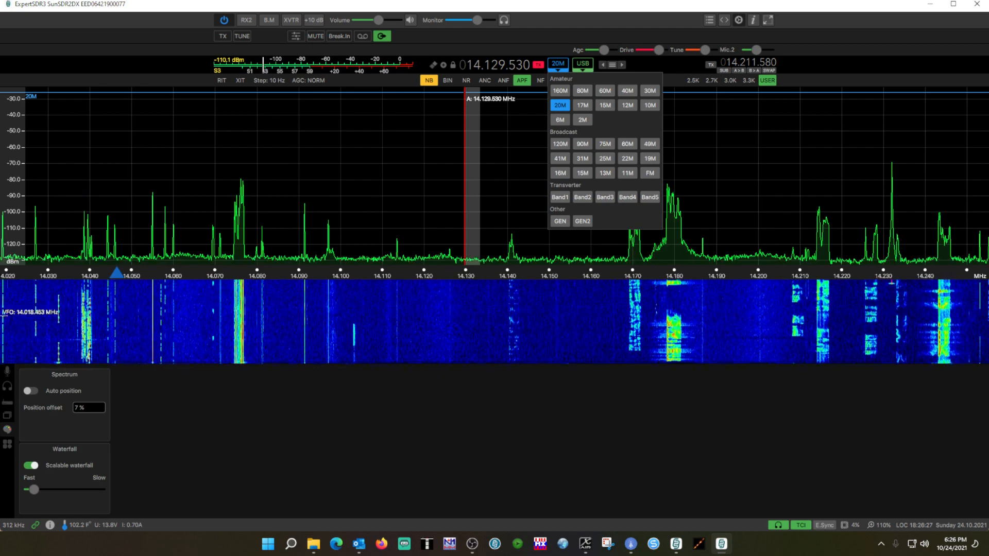
left_click(35, 392)
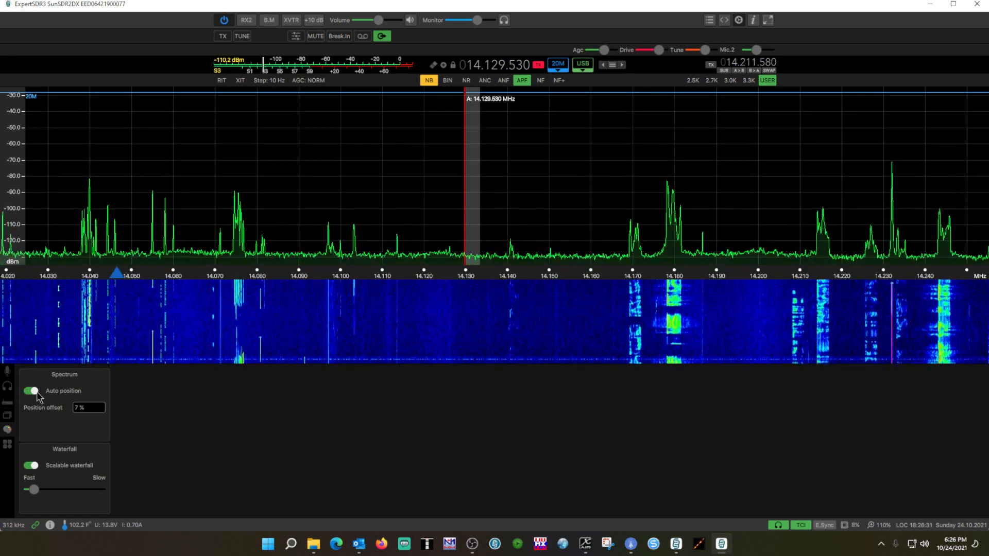
Switch to the 40M amateur band and on to 80M to check the automatic spectrum positioning on each.
left_click(565, 67)
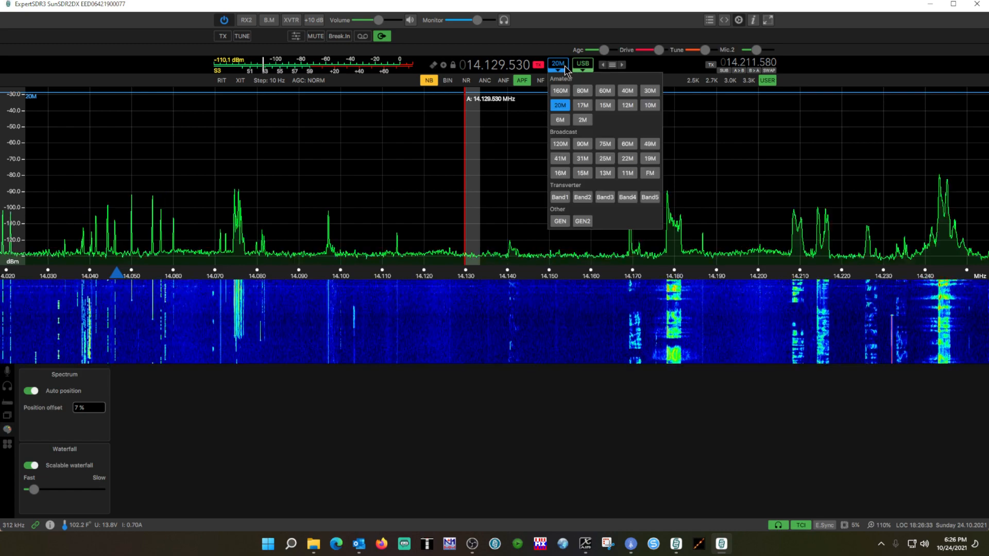
left_click(621, 90)
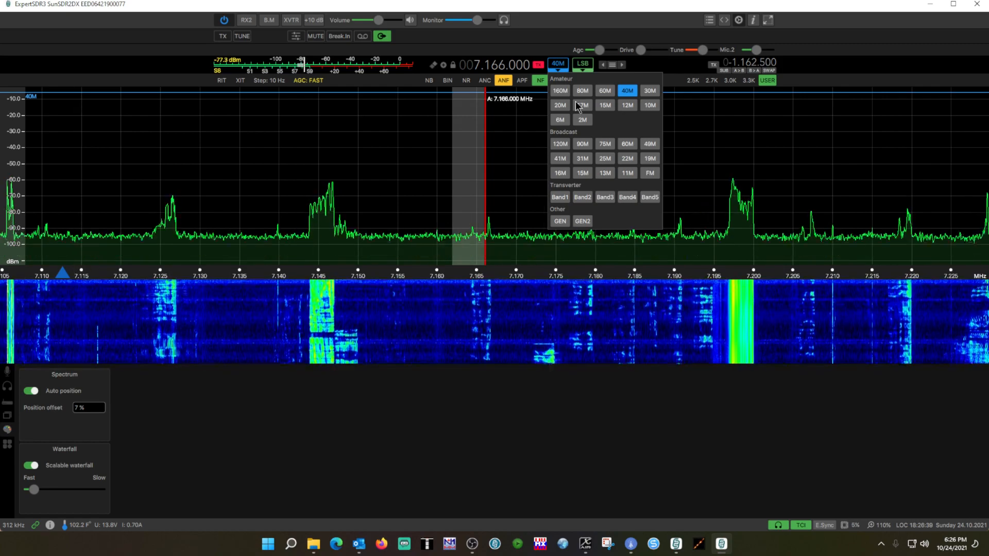
left_click(587, 91)
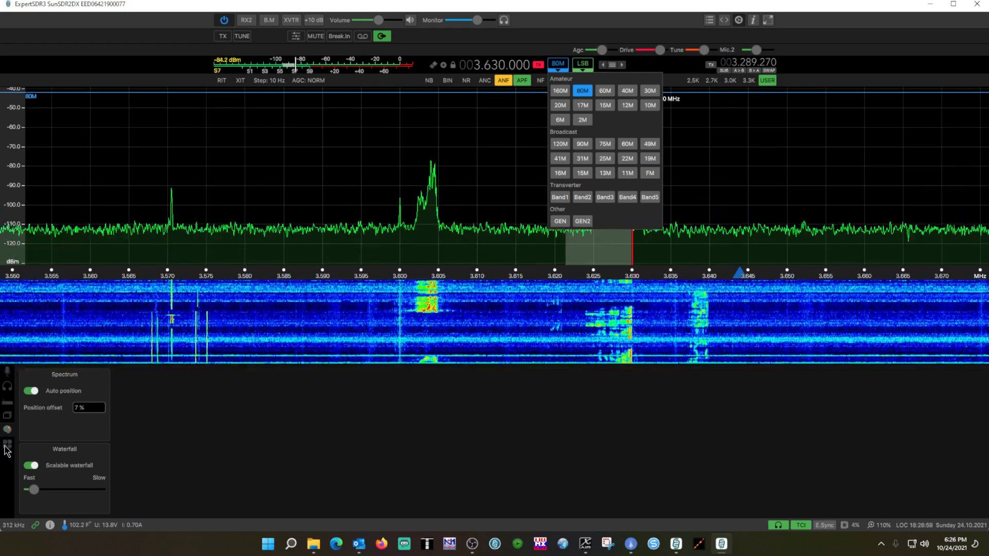
Show the microphone settings and switch the equalizer's display to Signal and back to Spectrum.
left_click(8, 402)
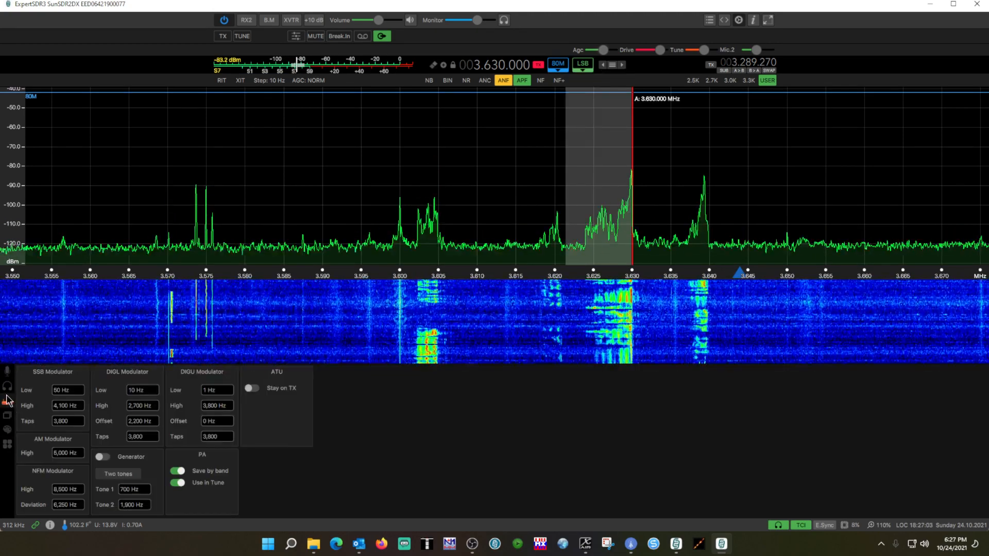
left_click(6, 387)
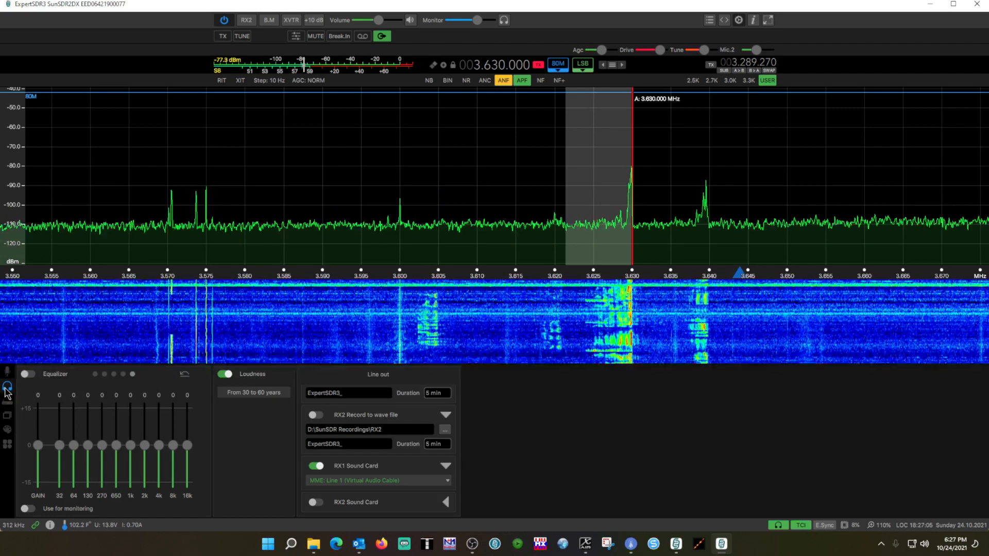
left_click(8, 371)
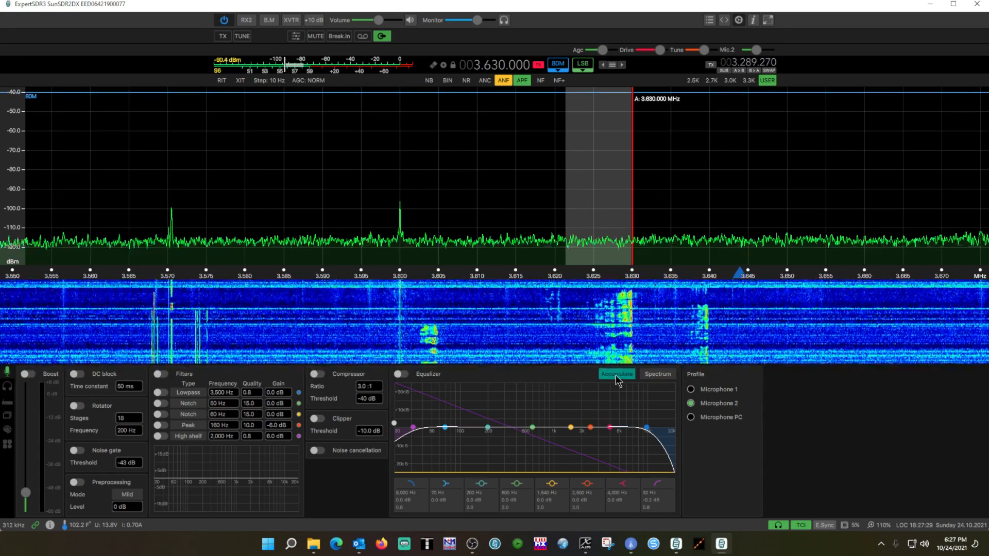
left_click(657, 374)
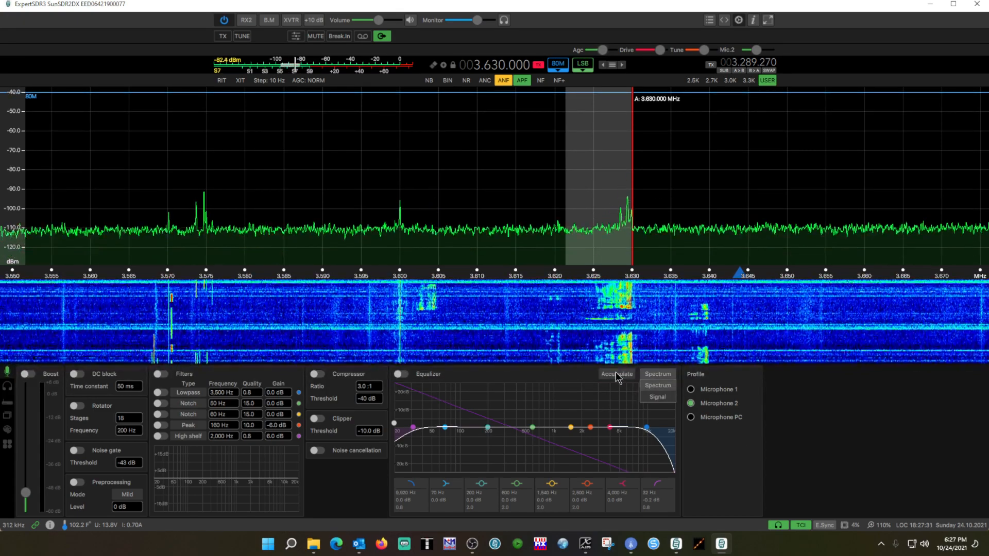
left_click(657, 397)
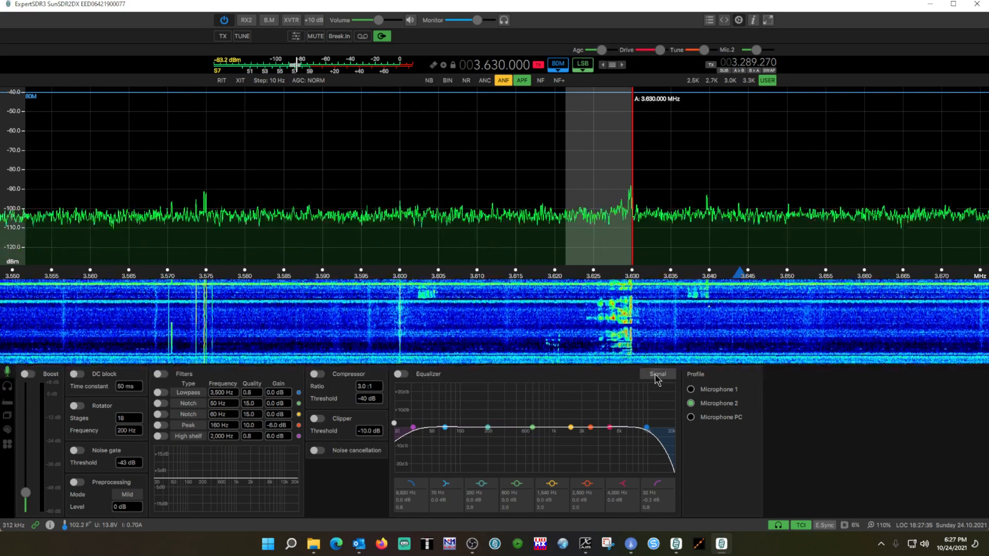
left_click(657, 374)
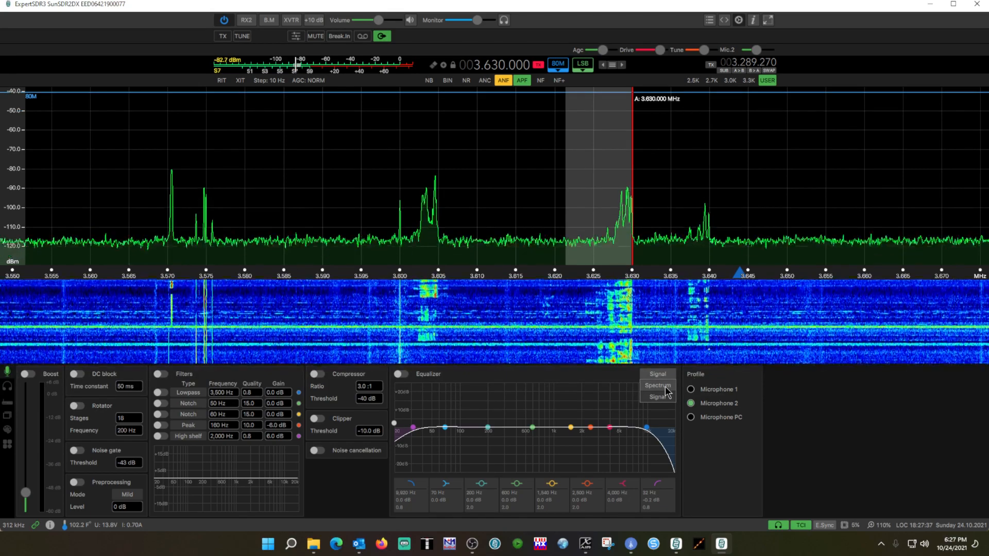
left_click(663, 386)
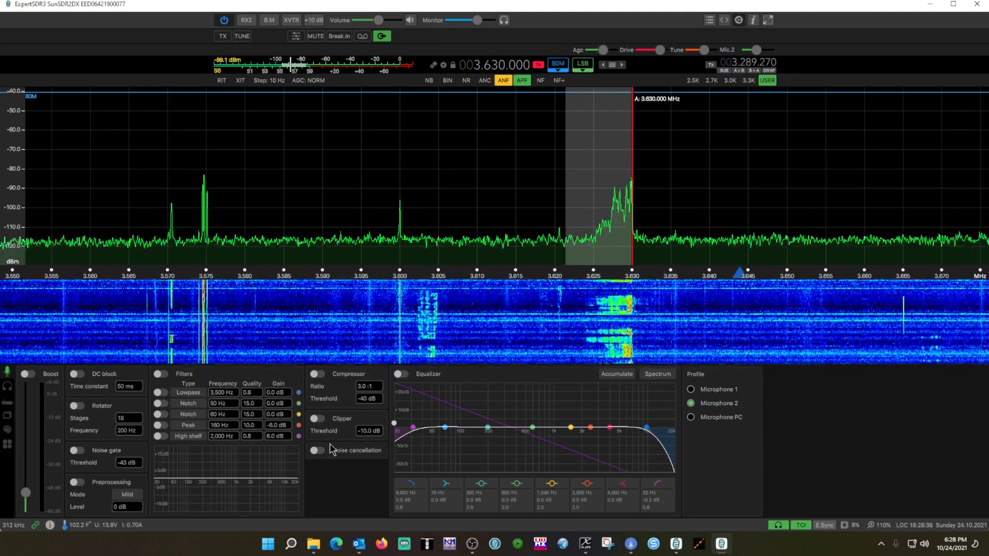
Tune RX1 down to 3.619.620 MHz on 80M and start recording the line out to a WAVE file.
left_click_drag(606, 168, 525, 150)
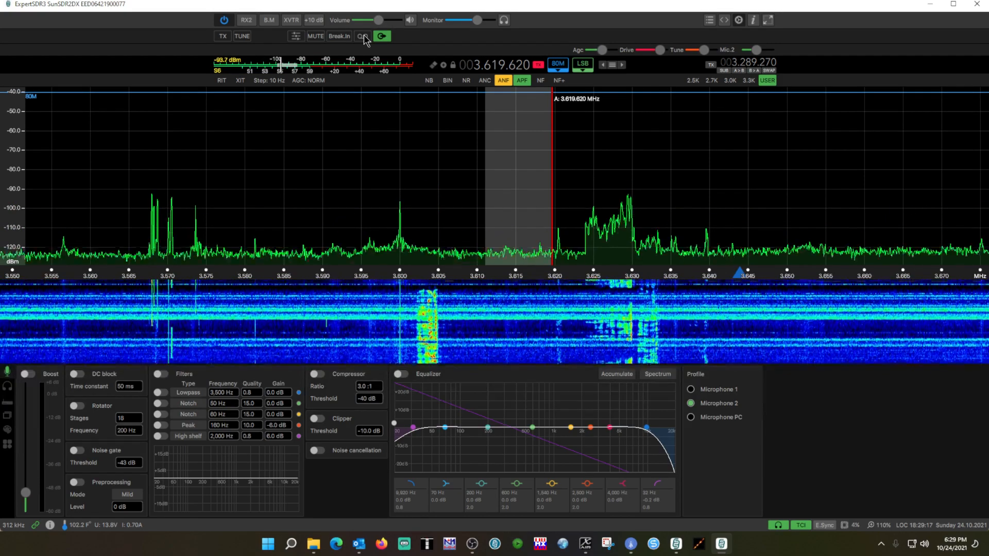
left_click(362, 37)
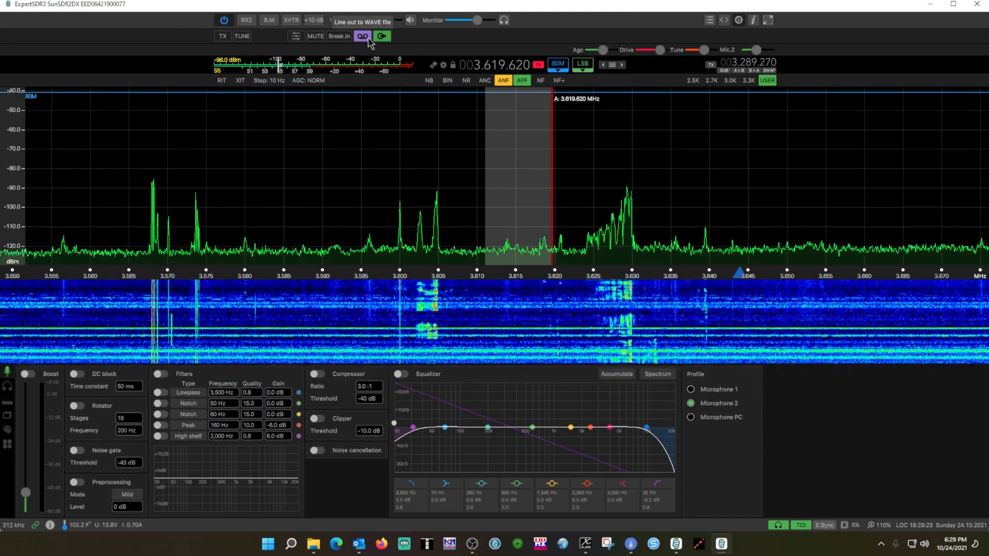
Reopen the line-out settings and view the RX1 Record to wave file options, including the folder and duration.
left_click(736, 20)
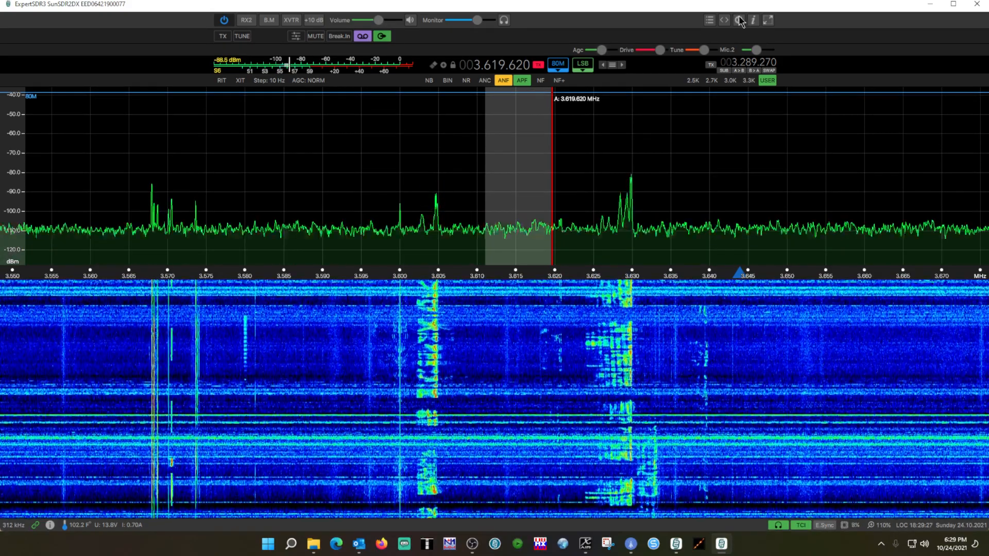
left_click(738, 20)
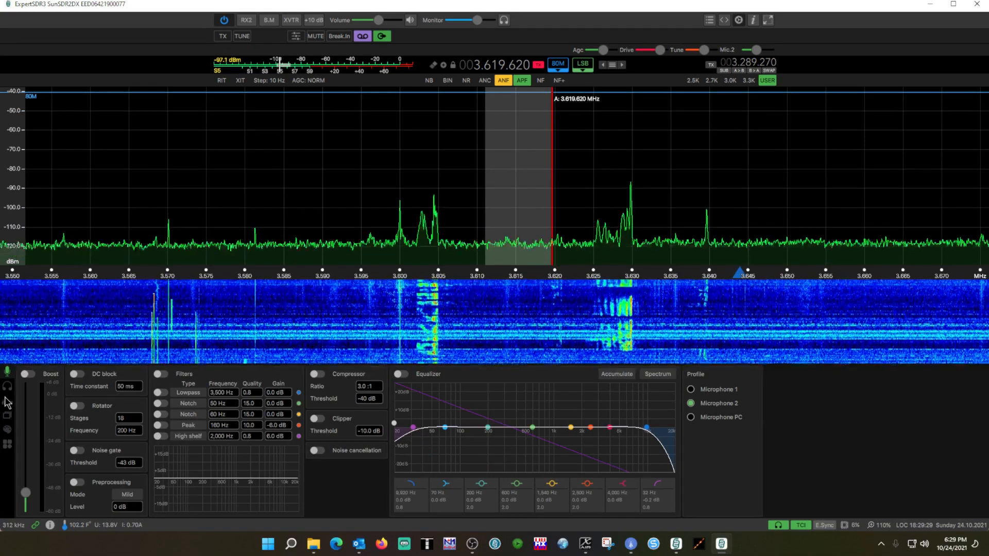
left_click(7, 386)
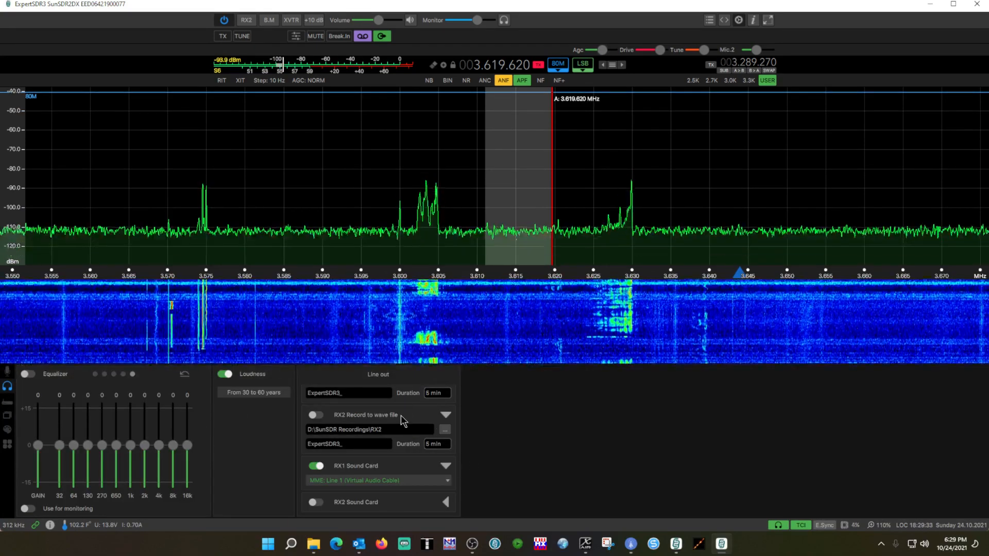
scroll(395, 394, "up", 1)
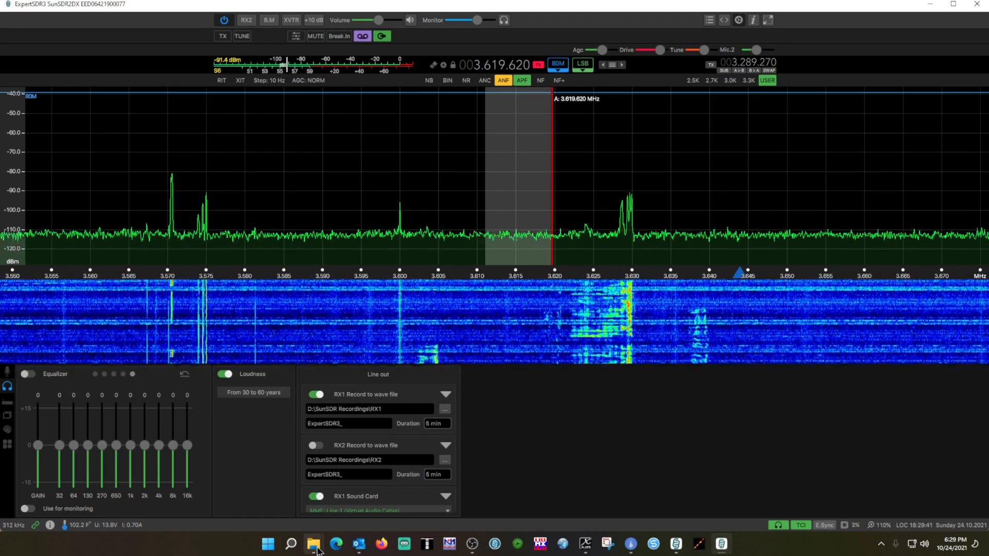
Switch to File Explorer and browse to D:\SunSDR Recordings\RX1 to examine the recorded files.
mouse_move(313, 544)
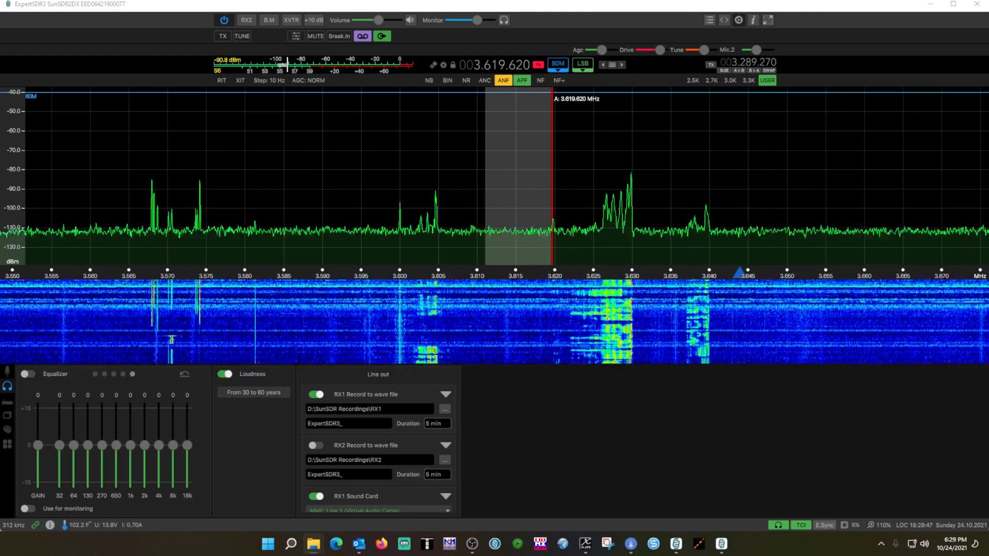
left_click_drag(988, 134, 510, 37)
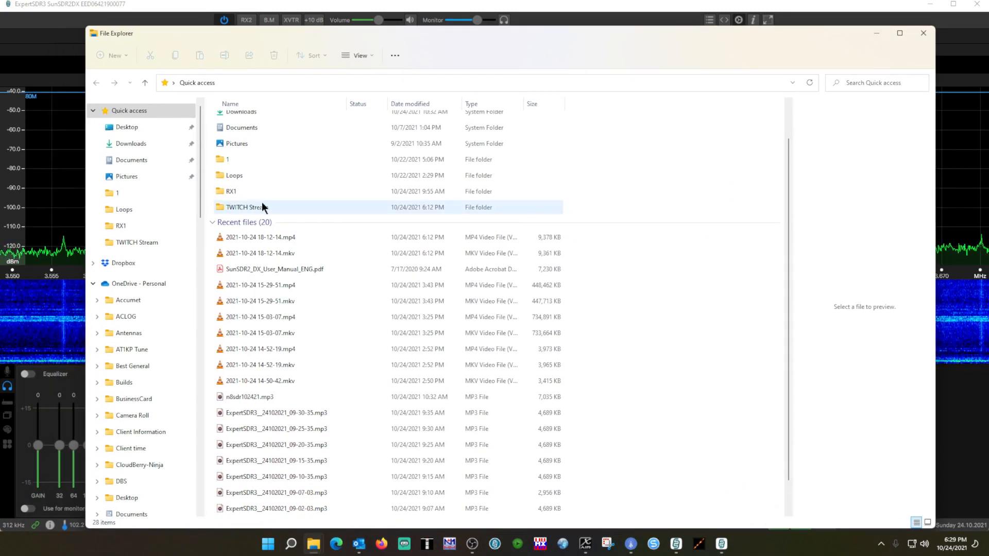
left_click_drag(203, 129, 218, 494)
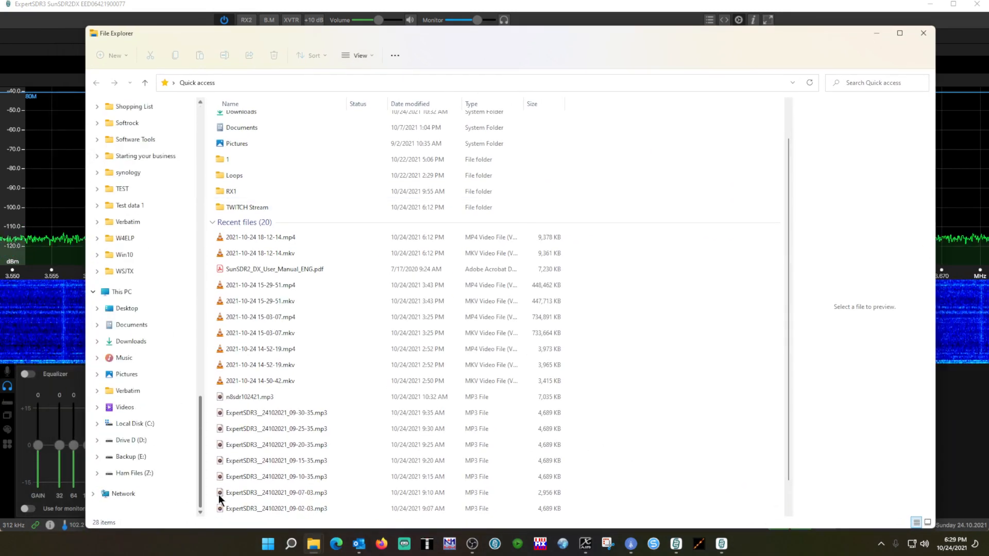
left_click(115, 444)
scroll(270, 367, "down", 20)
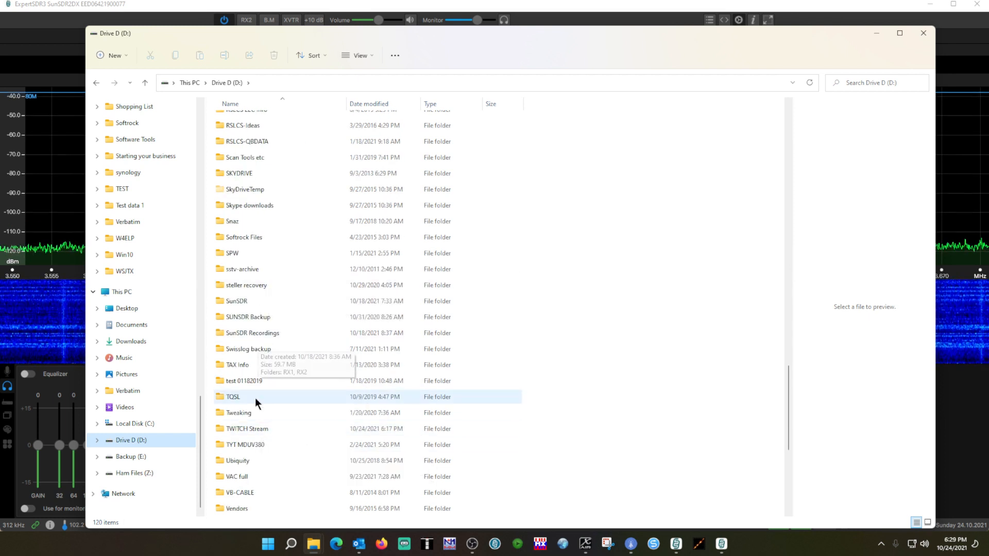
double_click(252, 337)
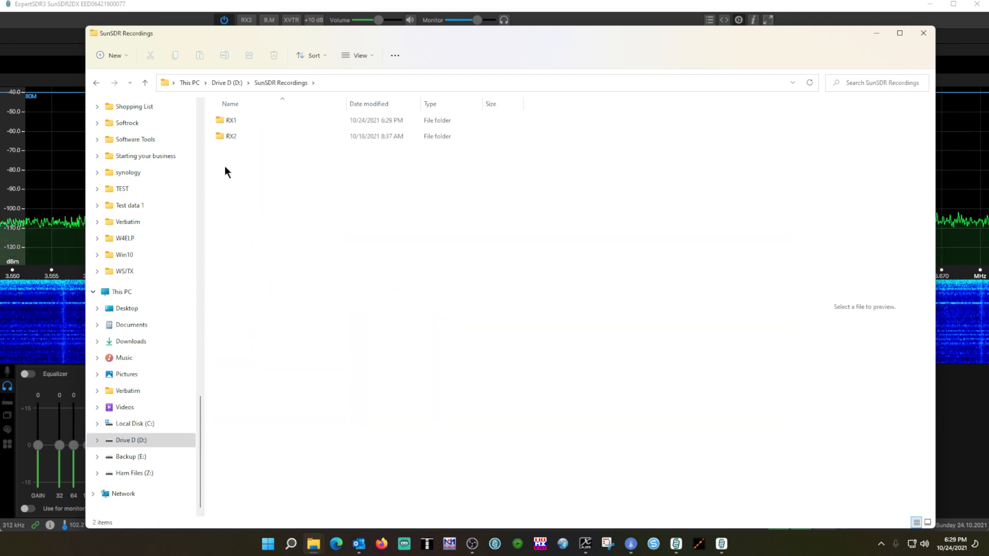
double_click(229, 120)
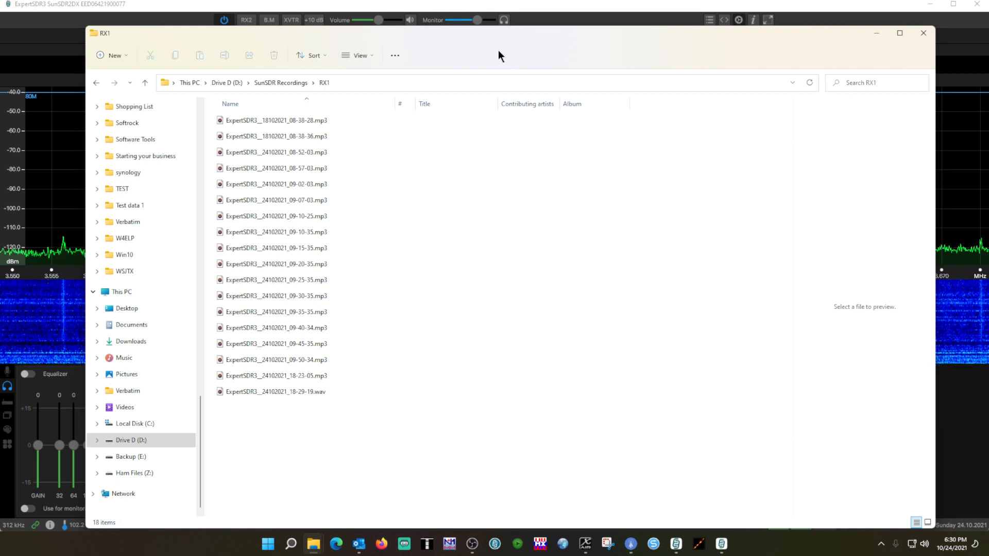
Stop the line-out recording and recheck the saved file in the RX1 recordings folder, closing the folder window.
left_click_drag(511, 35, 482, 73)
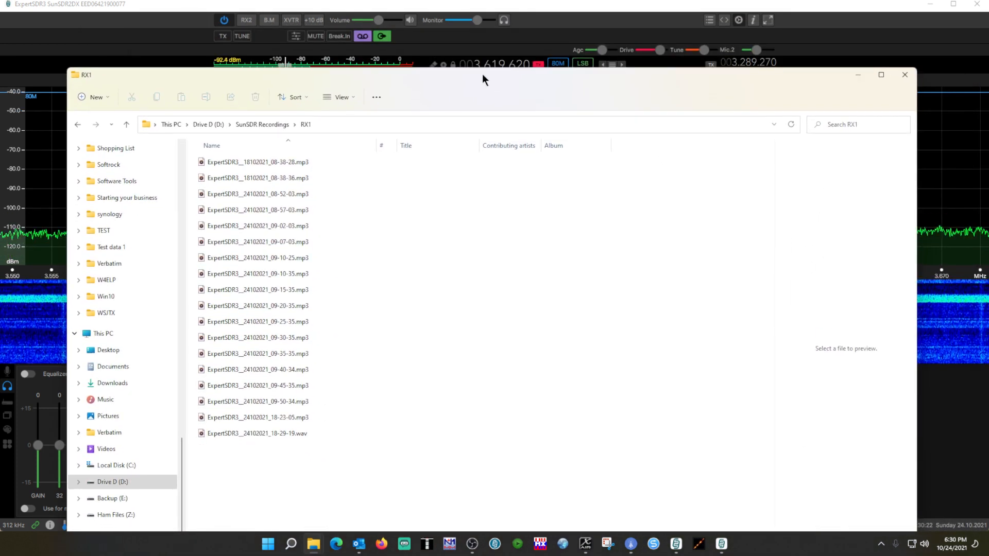
left_click(361, 36)
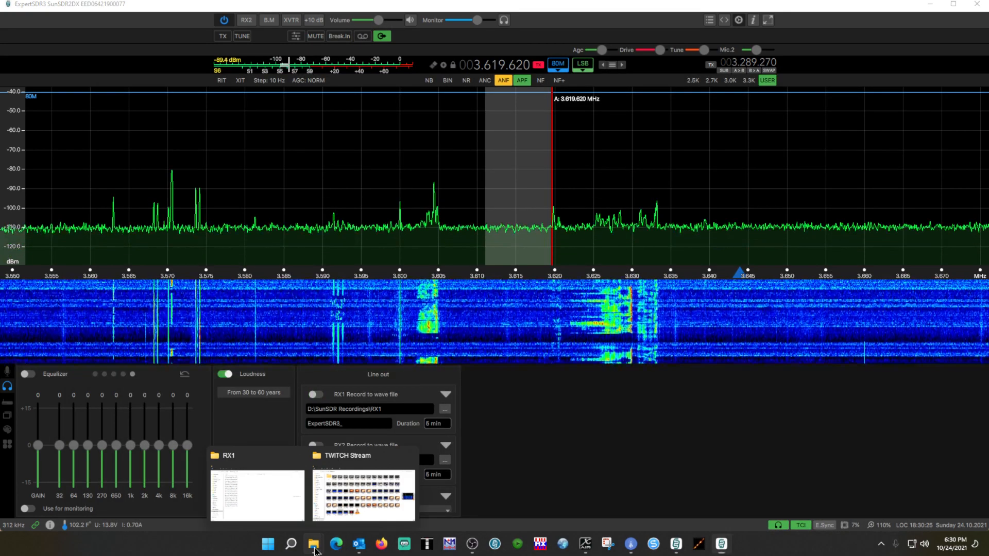
left_click(307, 495)
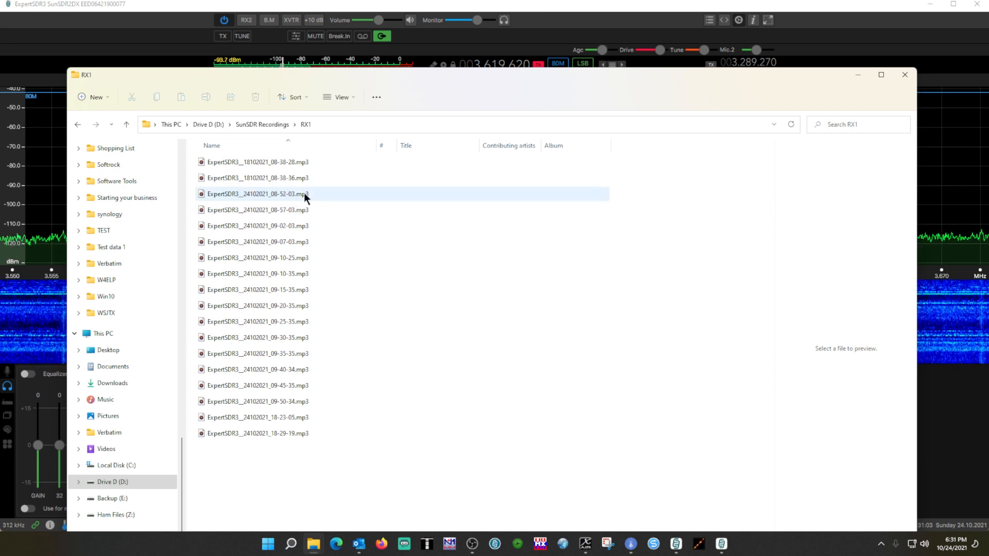
mouse_move(224, 184)
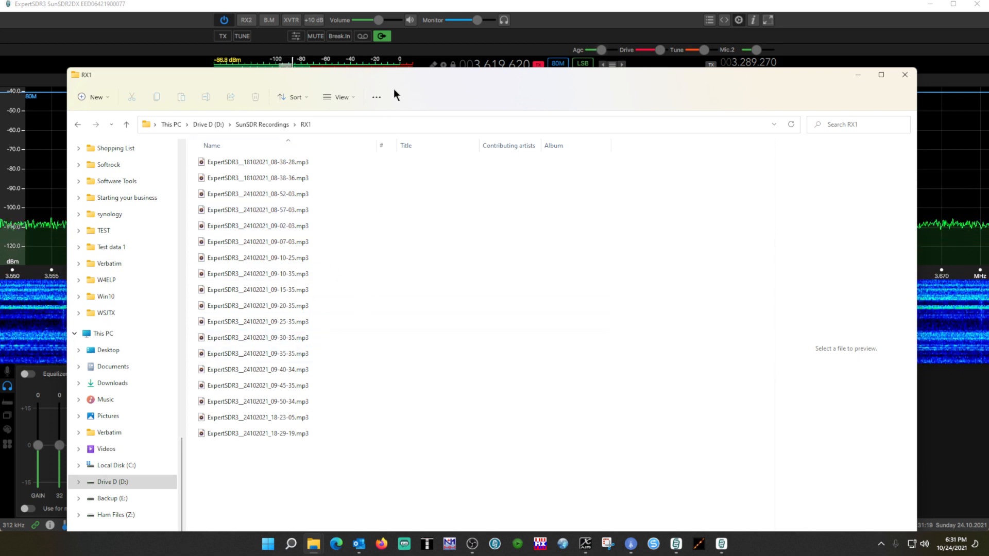
left_click(904, 75)
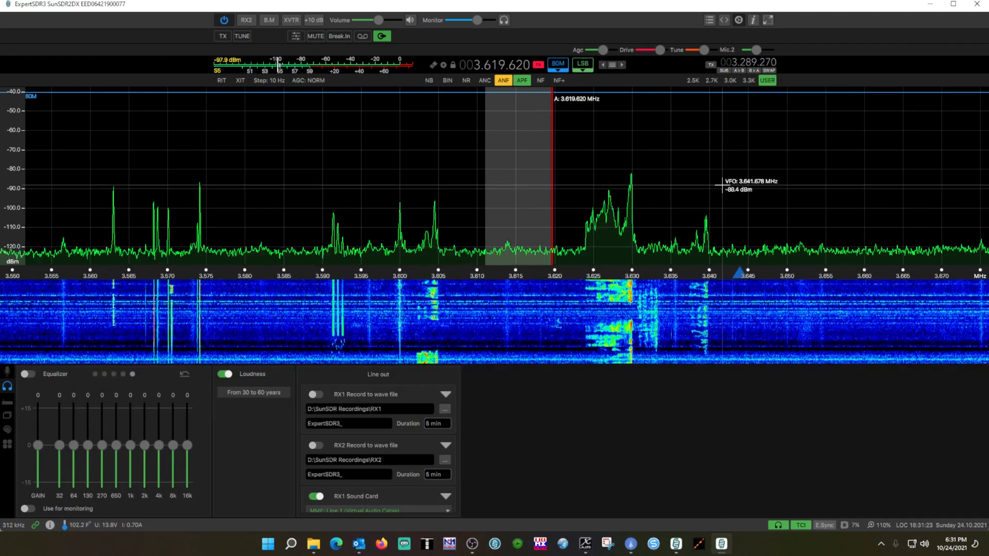